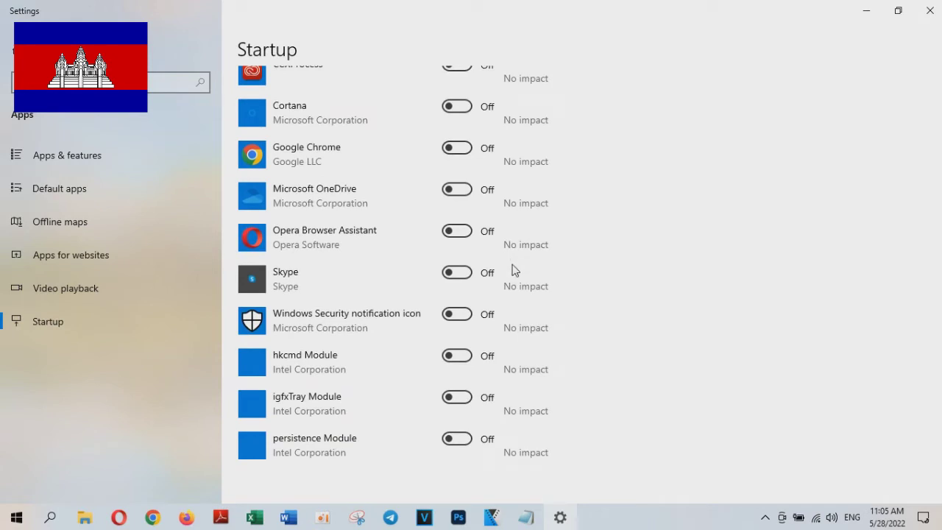
Close the Startup settings and copy the line "add or removes programs" from the Notepad list
click(931, 12)
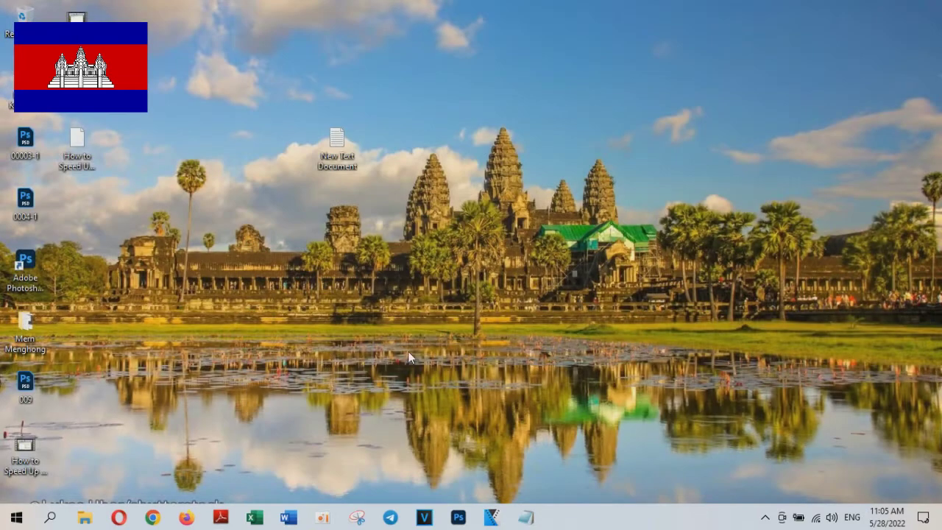
click(526, 517)
drag(391, 183, 259, 187)
key(ctrl+c)
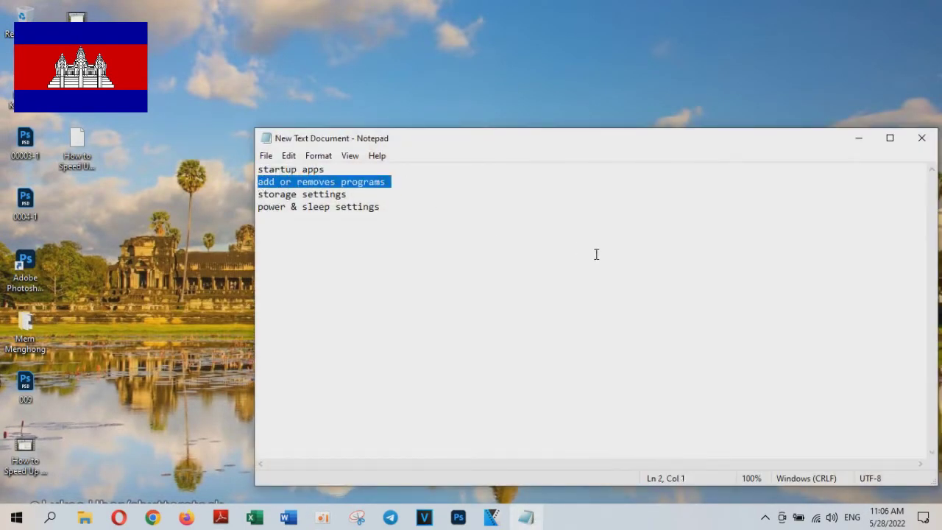
click(858, 138)
Search Windows for "add or removes programs", view its web results in the browser and close them
click(50, 518)
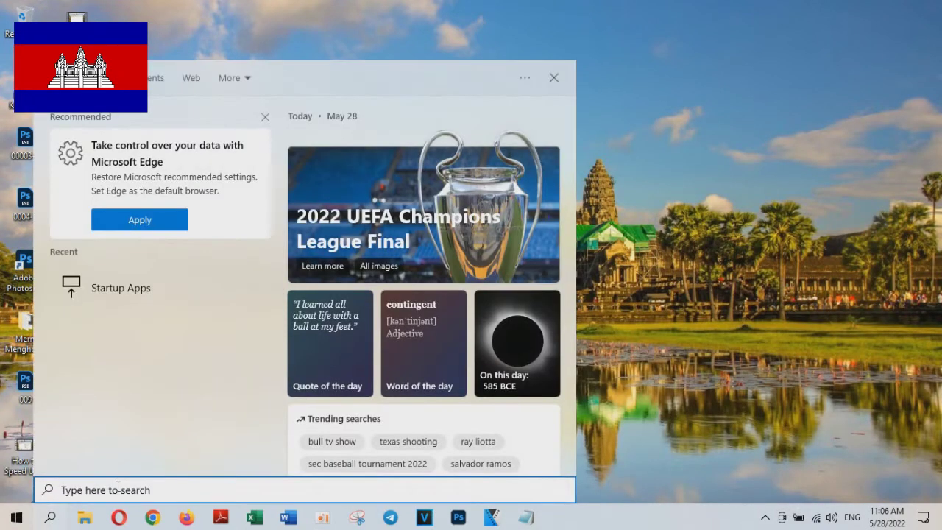
key(ctrl+v)
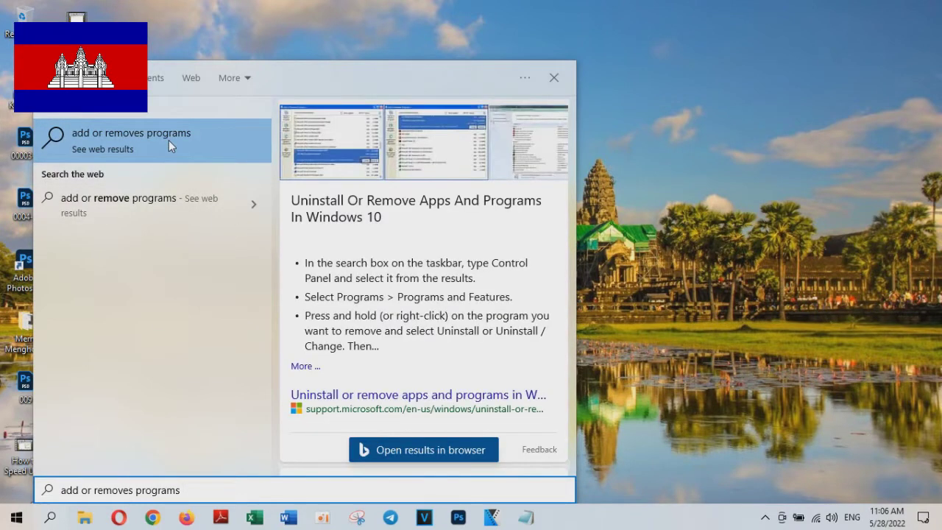
click(169, 144)
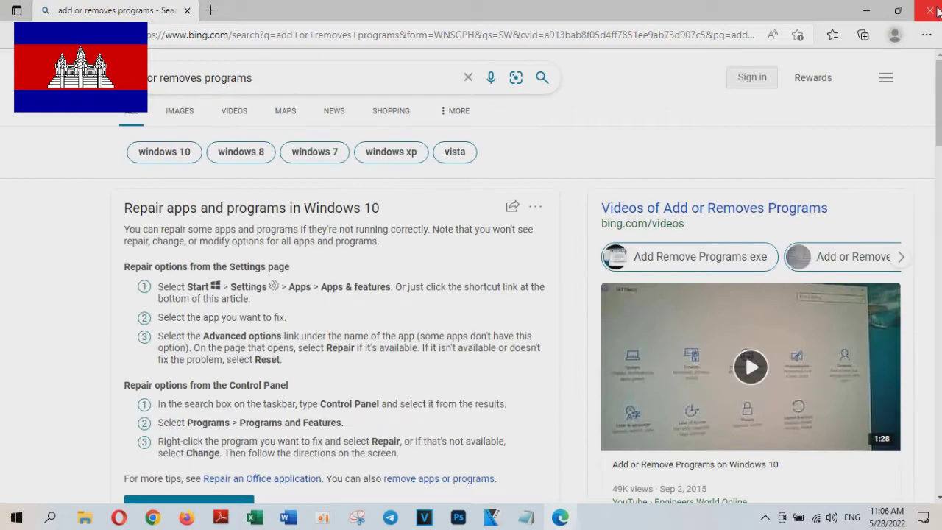
click(936, 10)
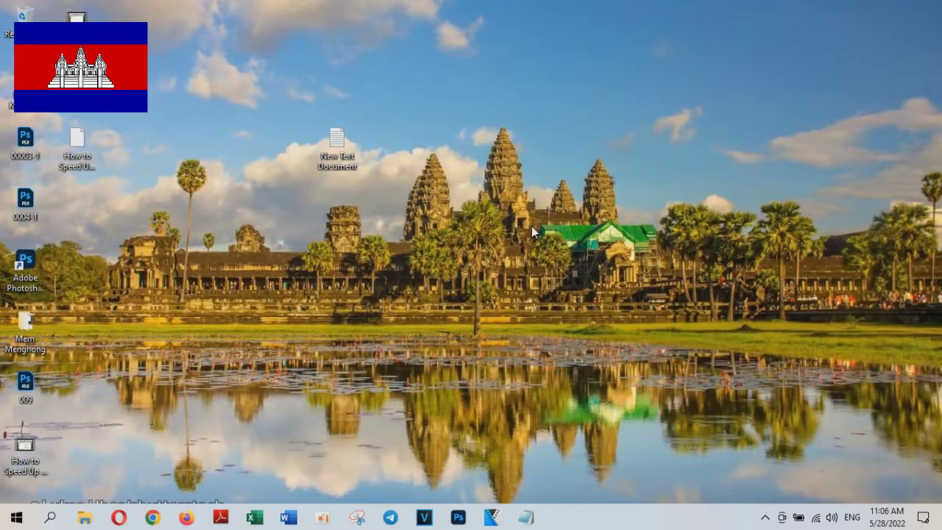
Copy "storage settings" from the Notepad list, search Windows for it and open the Storage settings page
click(526, 518)
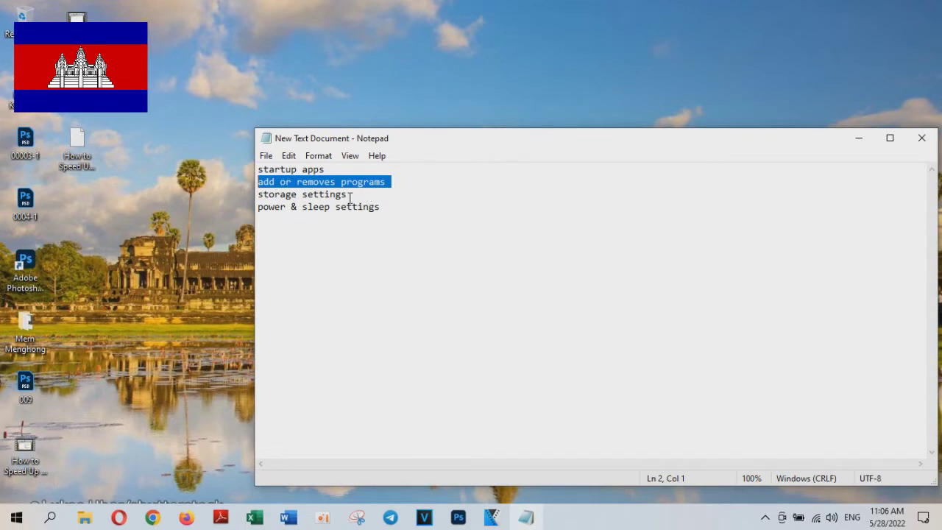
drag(353, 197, 260, 194)
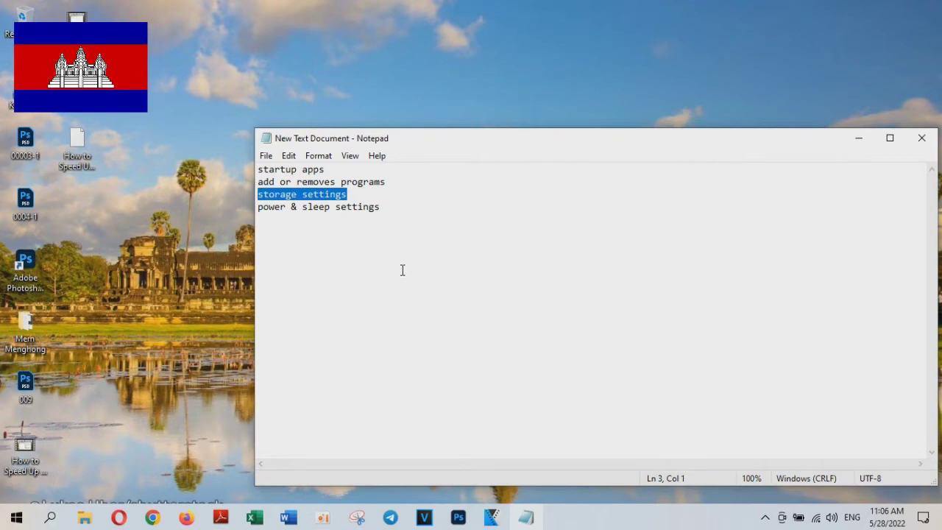
click(859, 138)
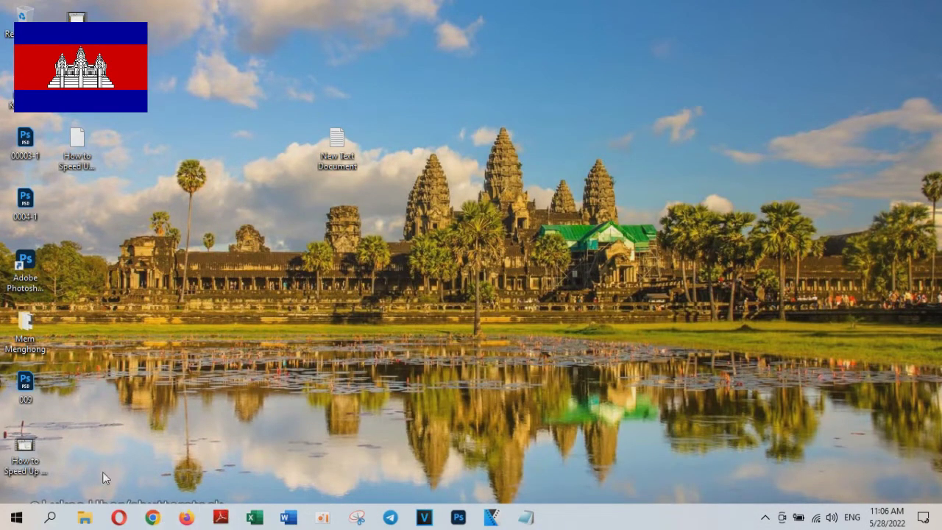
click(49, 518)
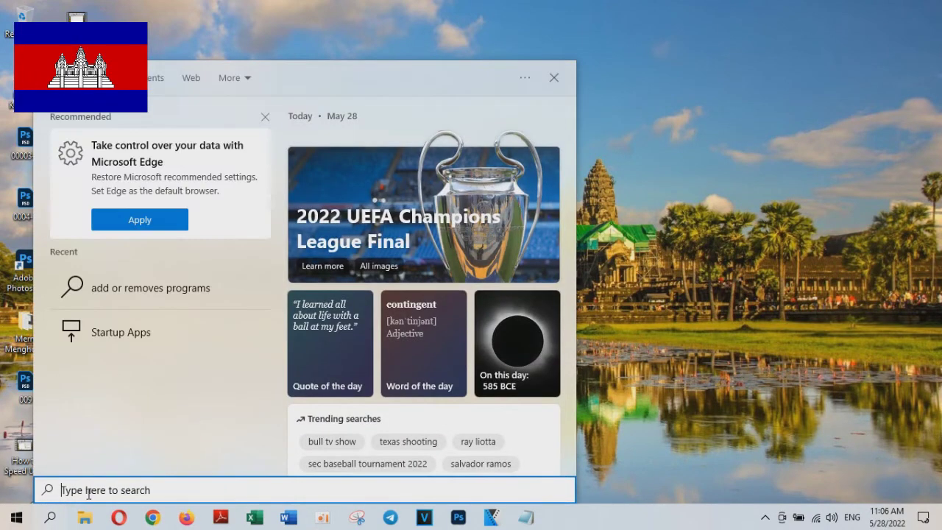
text(storage settings)
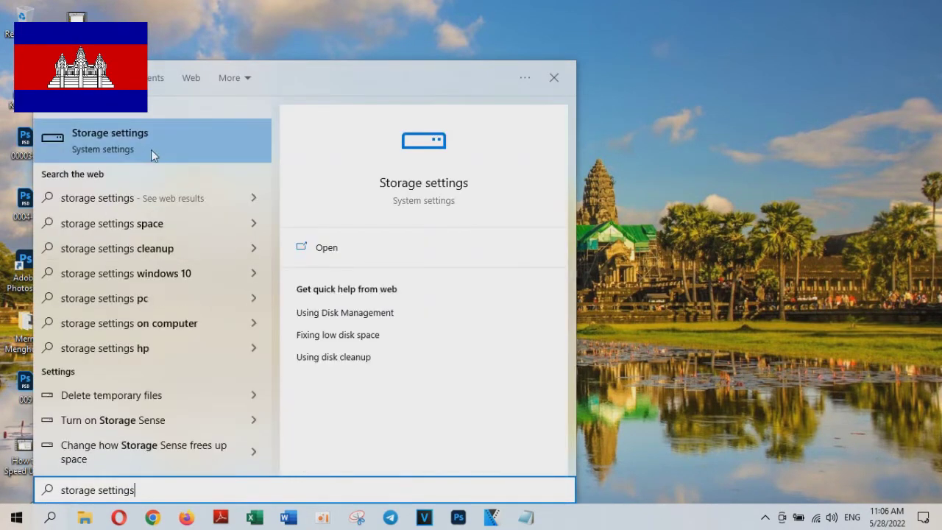
click(166, 142)
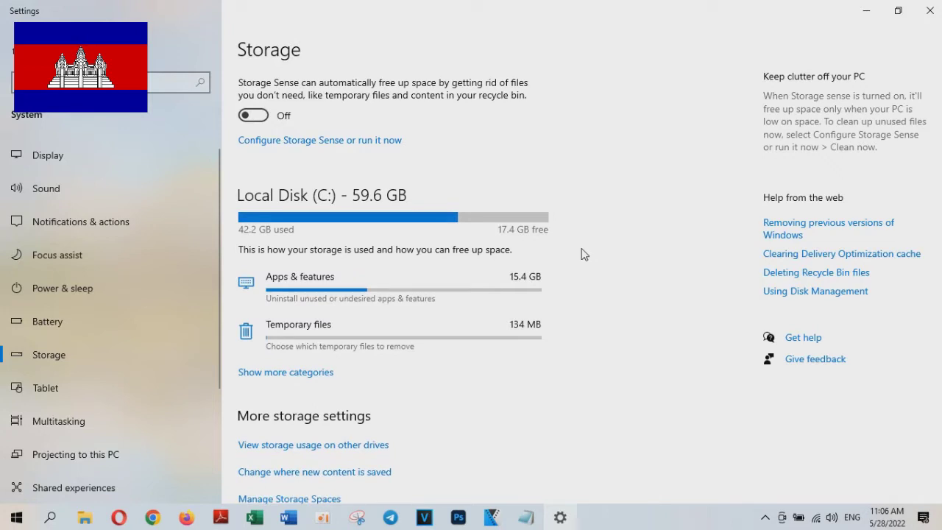
Turn on Storage Sense and open its configuration page
click(261, 118)
click(308, 145)
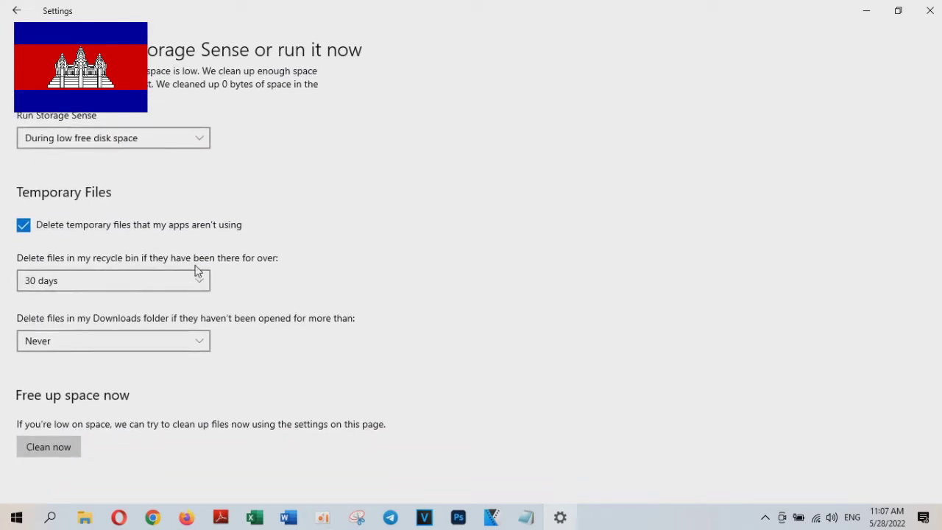
Review the available choices for recycle bin cleanup, the Storage Sense schedule and Downloads folder cleanup, and return to the Storage page
click(204, 289)
click(203, 288)
click(202, 140)
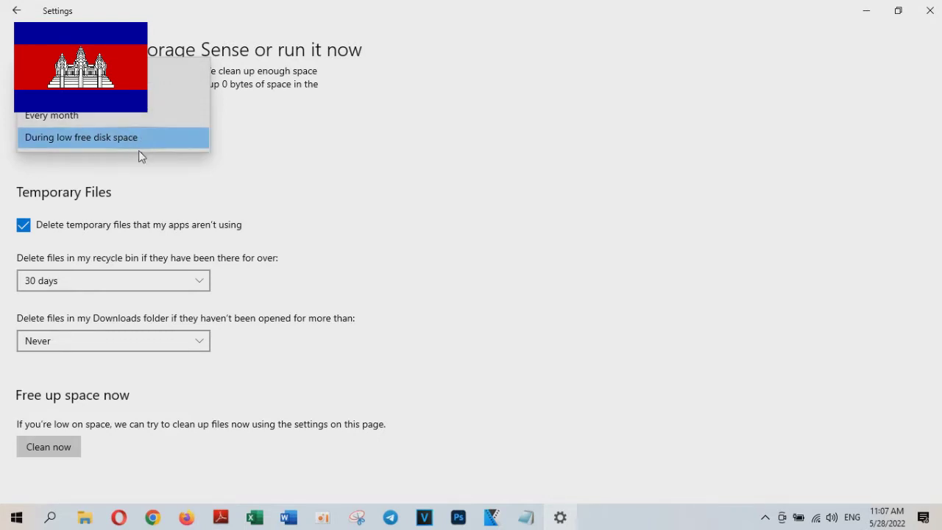
click(311, 192)
click(201, 343)
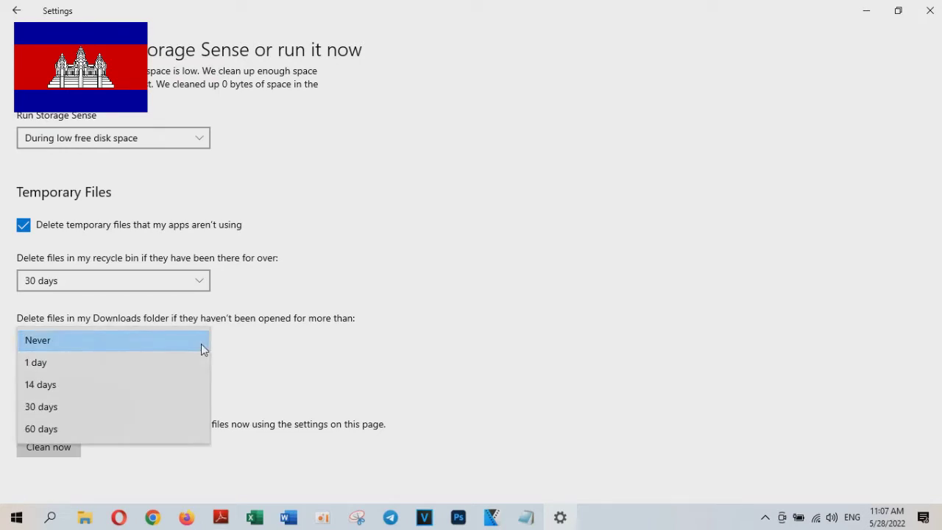
click(238, 331)
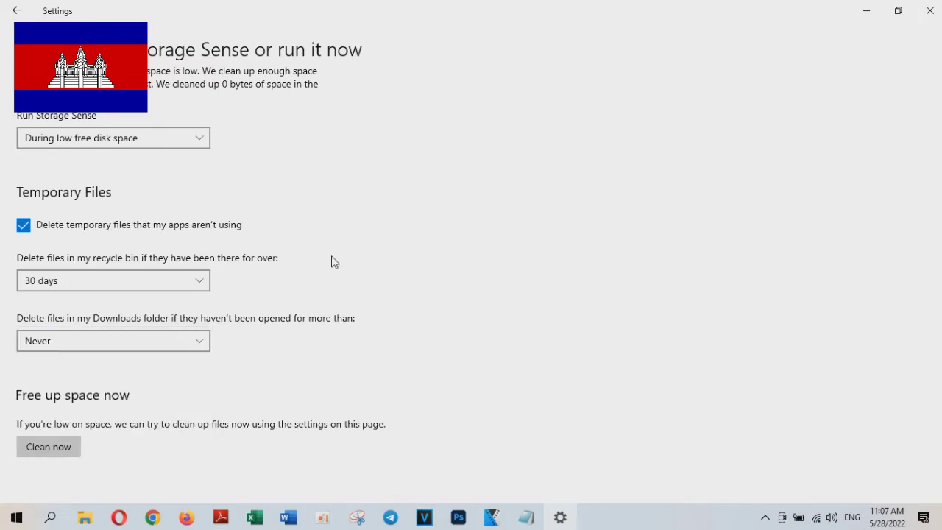
click(16, 10)
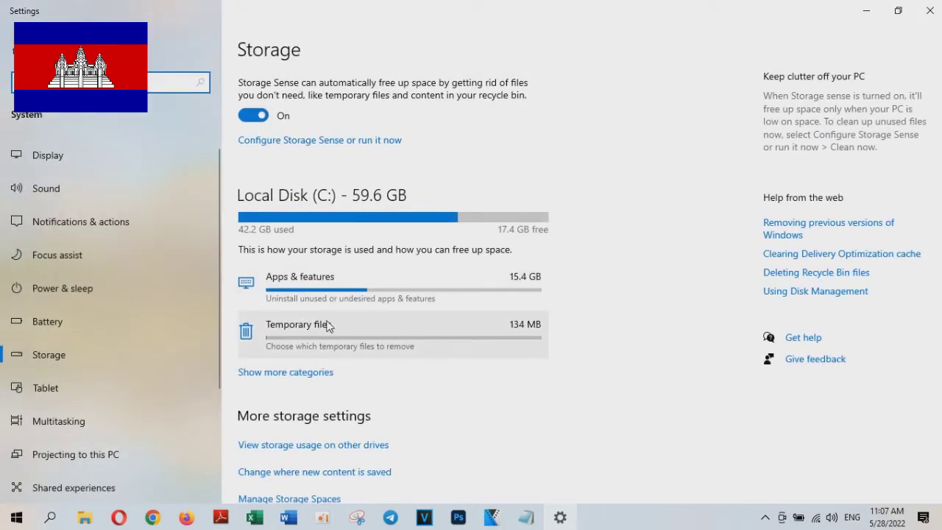
Examine the installed apps on Local Disk (C:) and their sizes in Apps & features, and close Settings
click(322, 295)
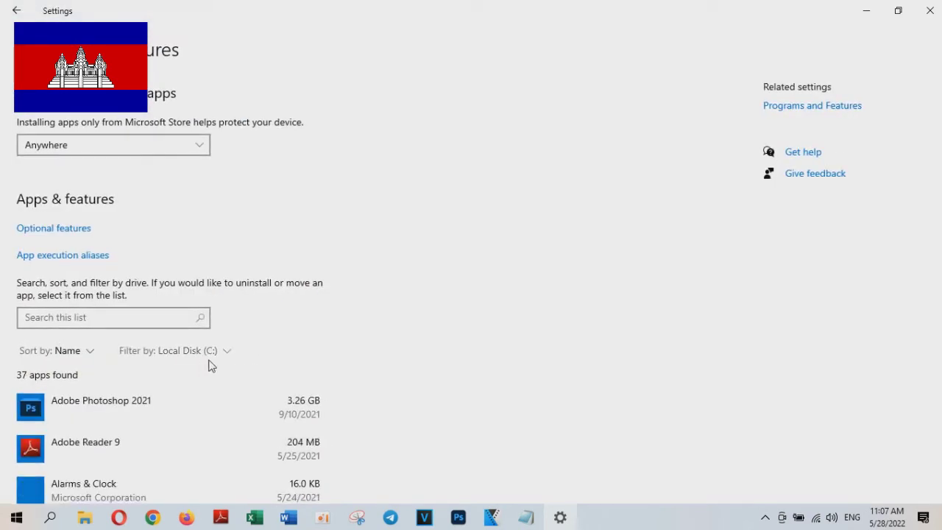
scroll(288, 354, down, 5)
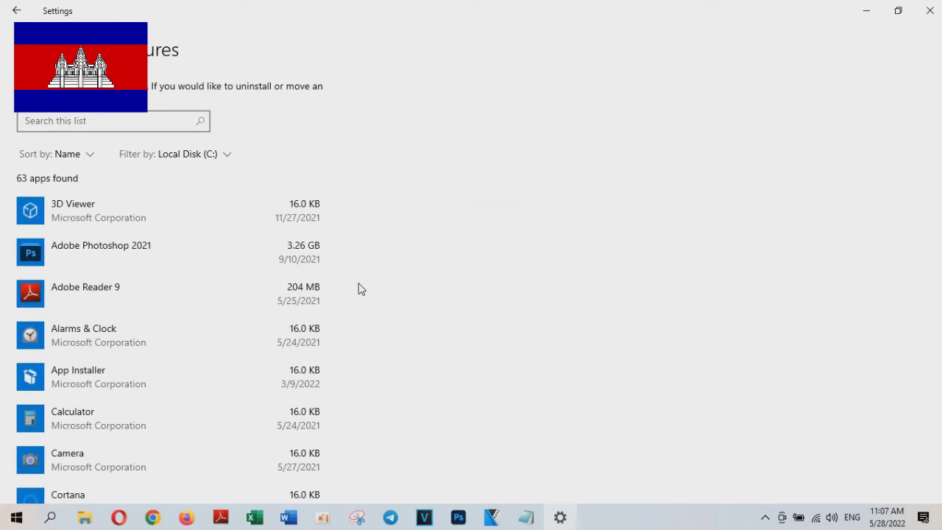
scroll(362, 288, down, 3)
scroll(352, 289, down, 8)
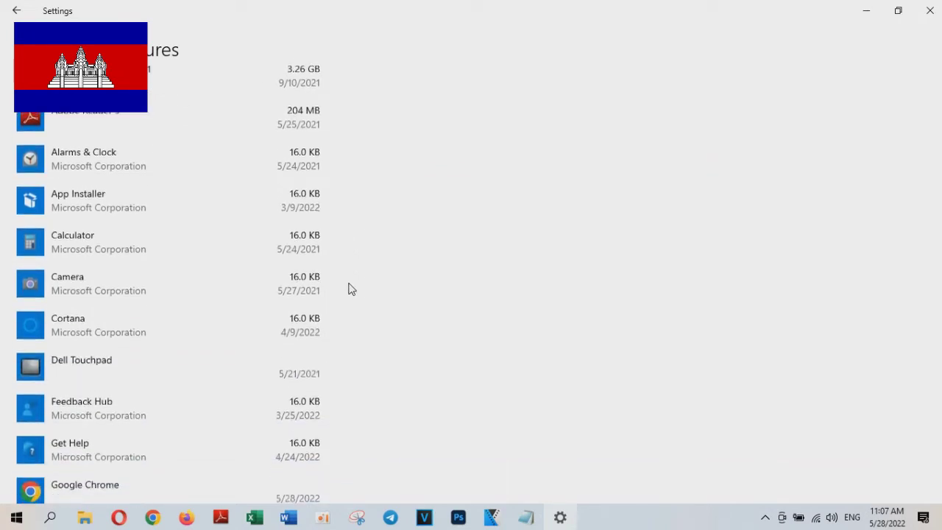
scroll(351, 288, down, 10)
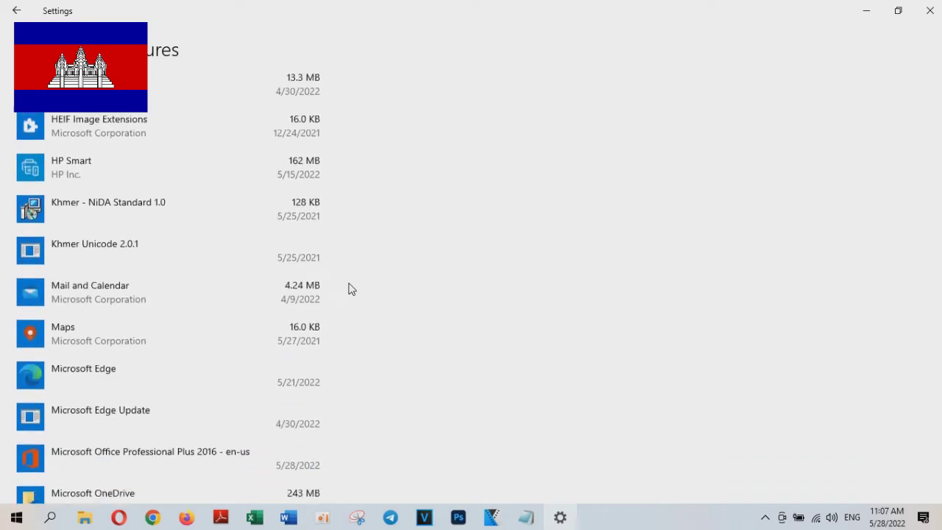
scroll(351, 289, down, 11)
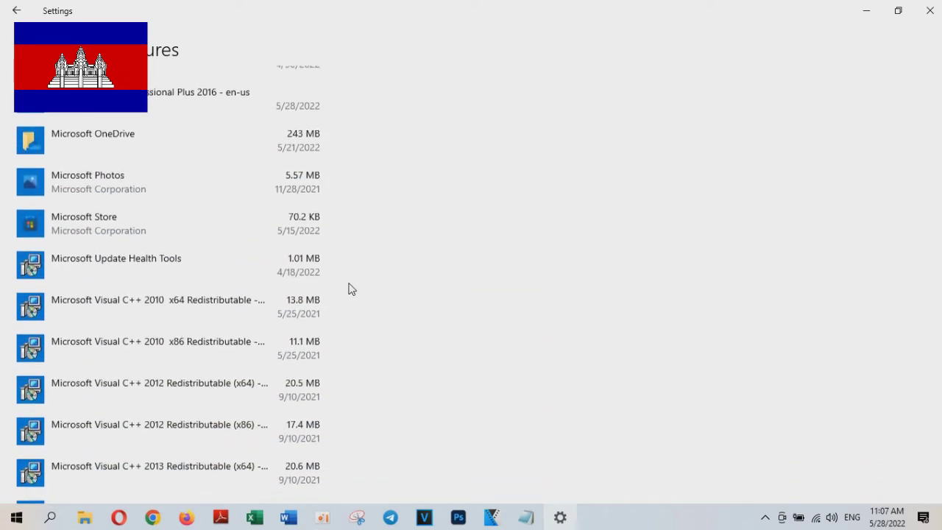
scroll(351, 289, down, 4)
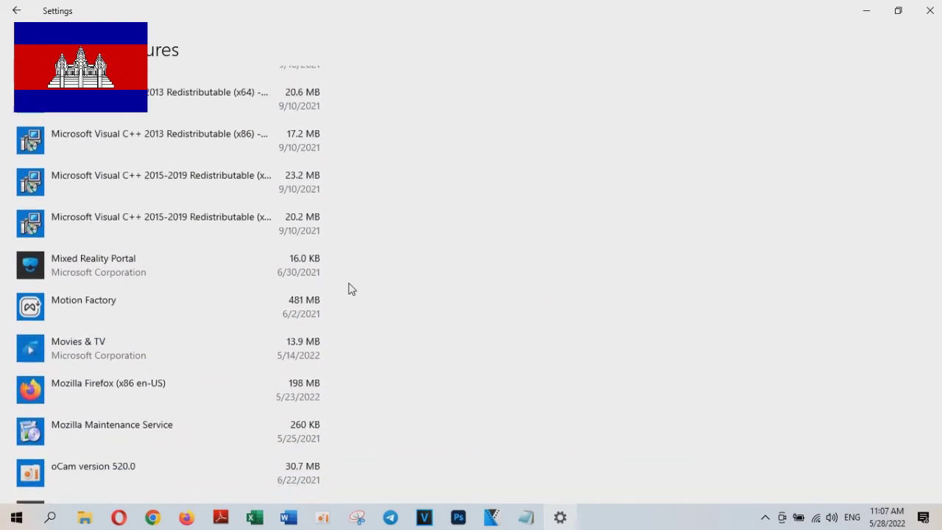
scroll(351, 288, down, 6)
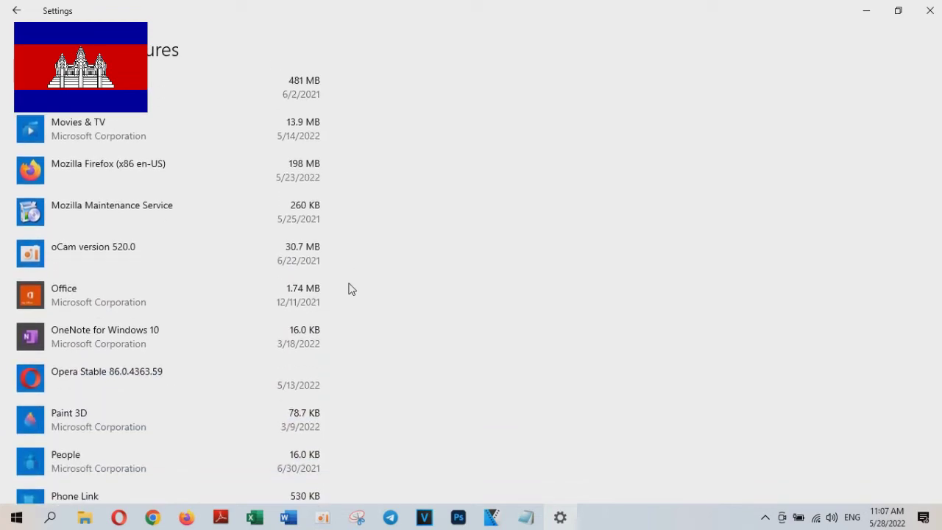
scroll(351, 289, down, 10)
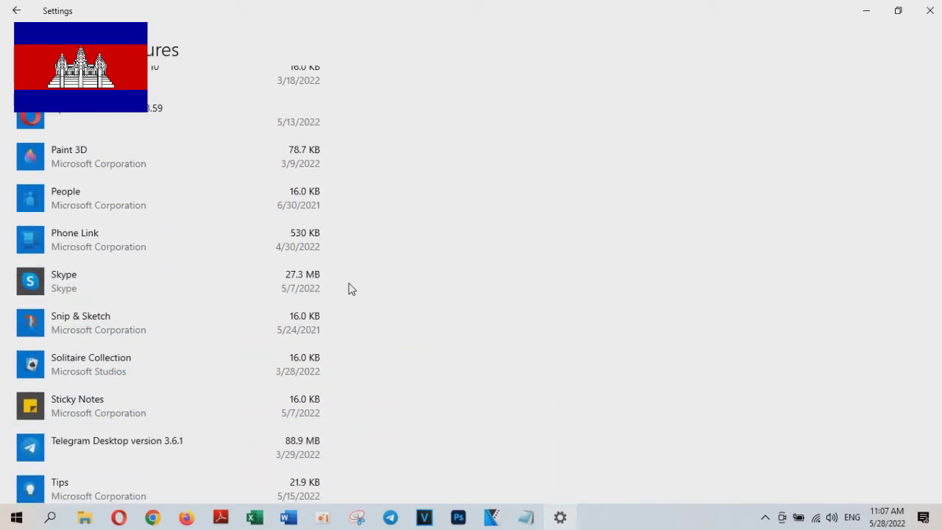
scroll(351, 289, down, 7)
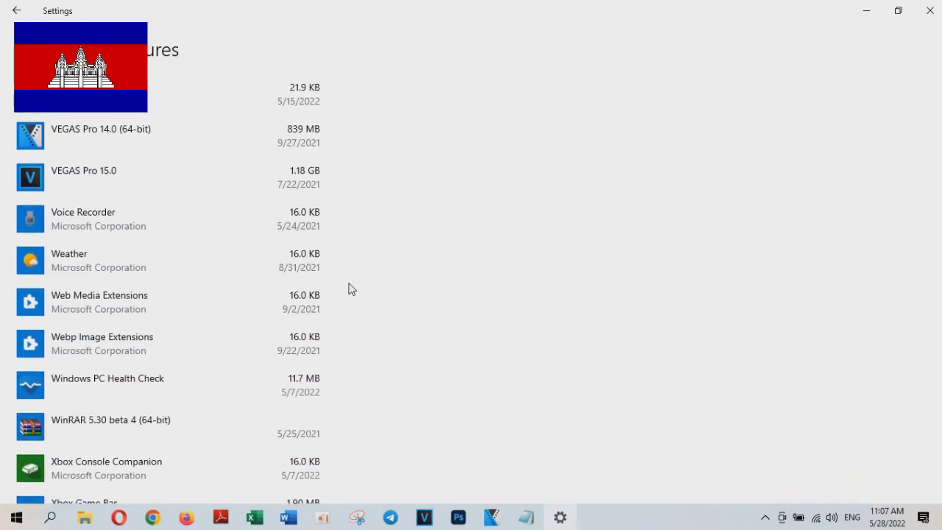
scroll(351, 289, up, 17)
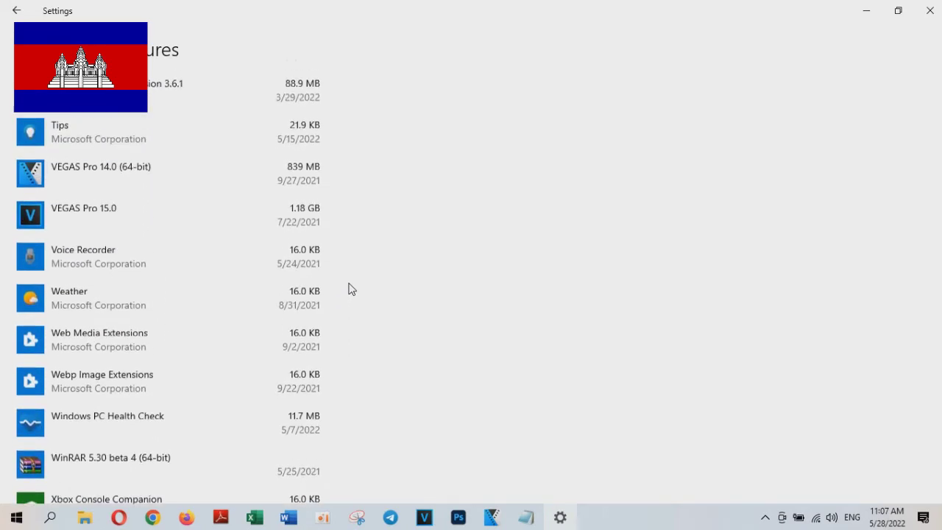
scroll(351, 288, up, 7)
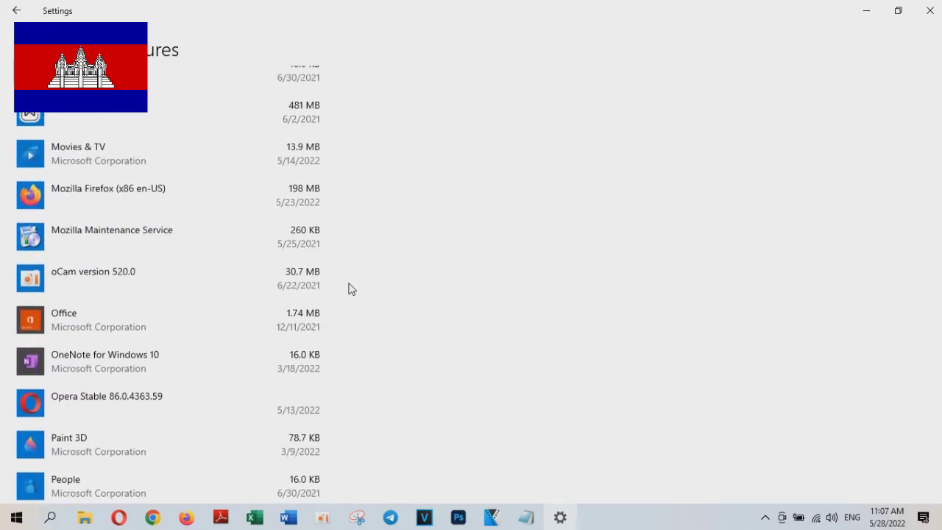
click(14, 14)
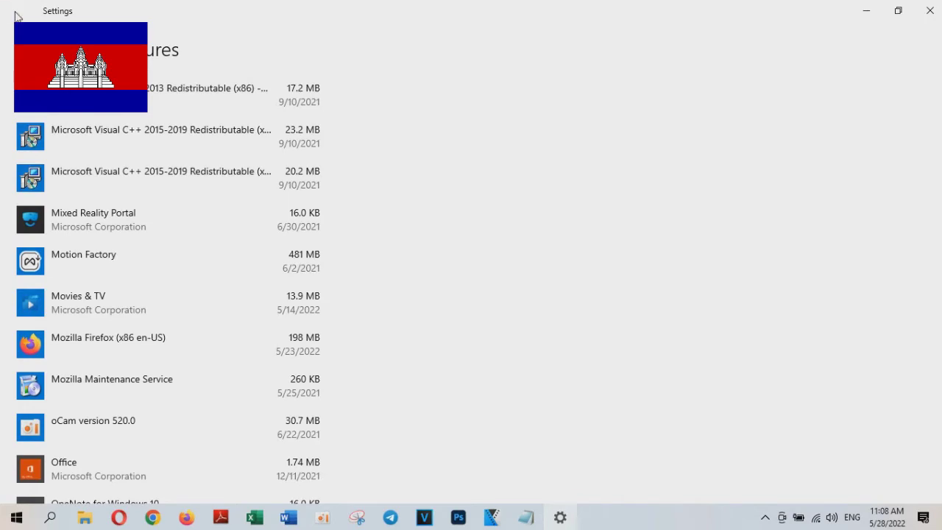
click(928, 10)
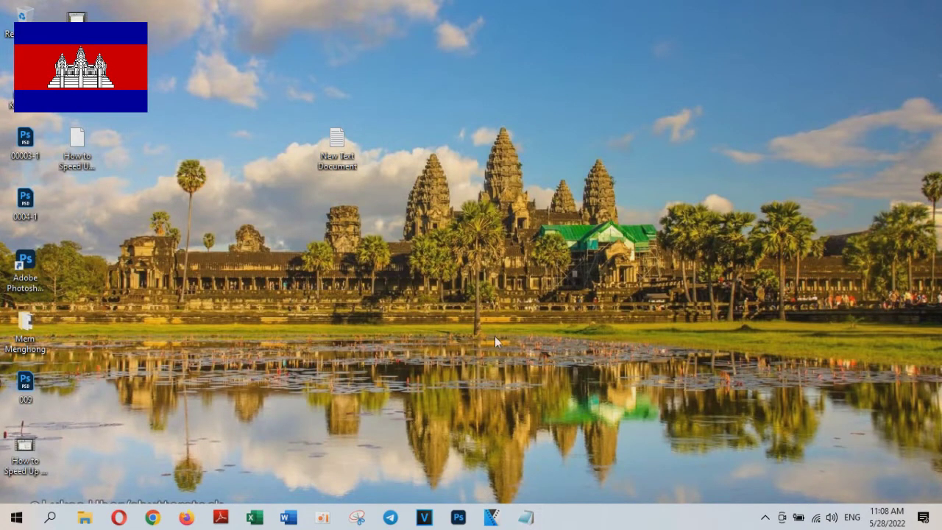
Copy "power & sleep settings" from the Notepad list, search Windows for it and open the Power & sleep settings page
click(527, 518)
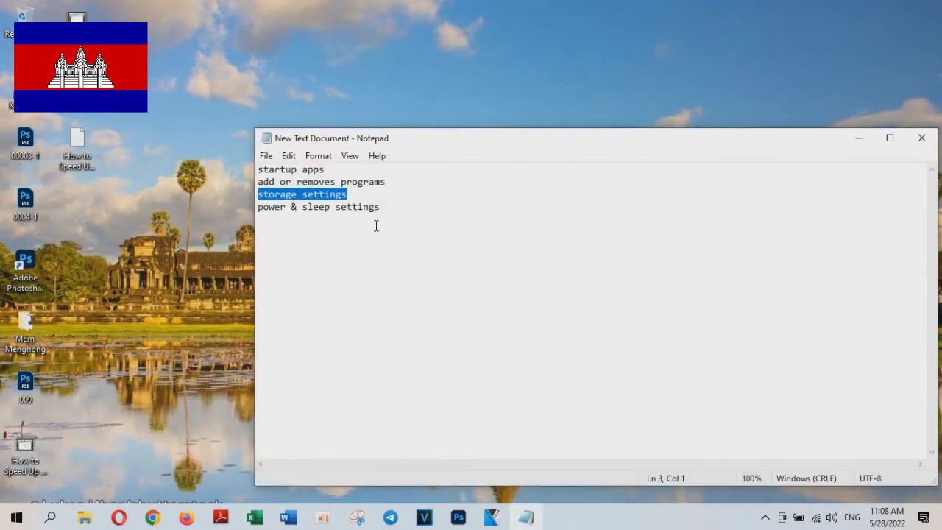
drag(392, 208, 261, 216)
key(ctrl+c)
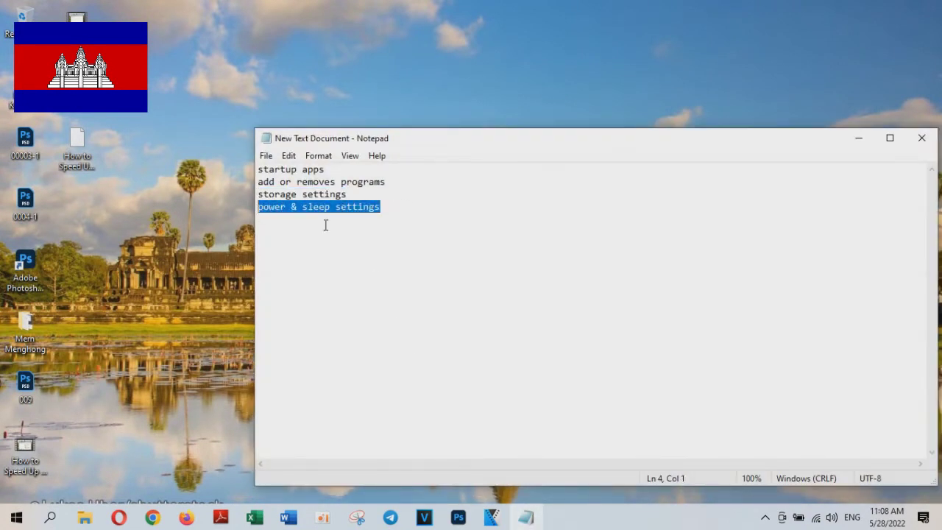
click(859, 138)
click(48, 519)
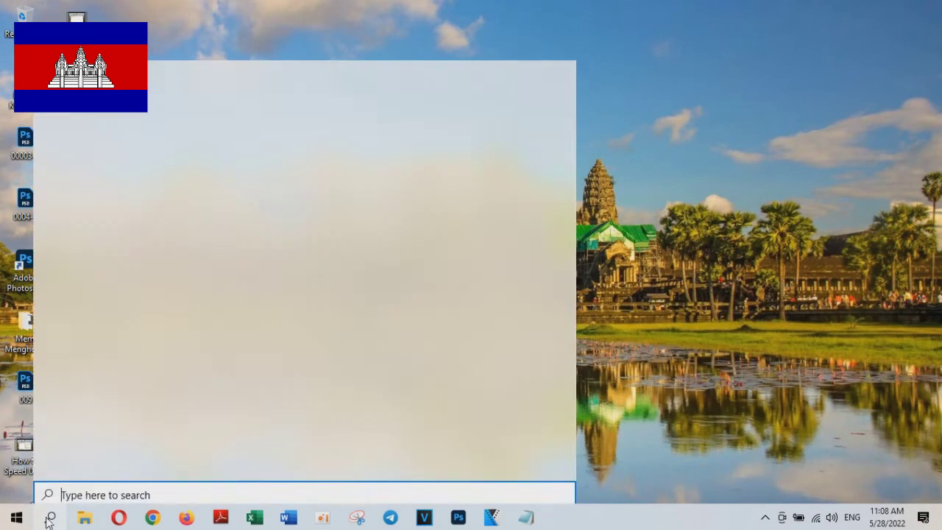
key(ctrl+v)
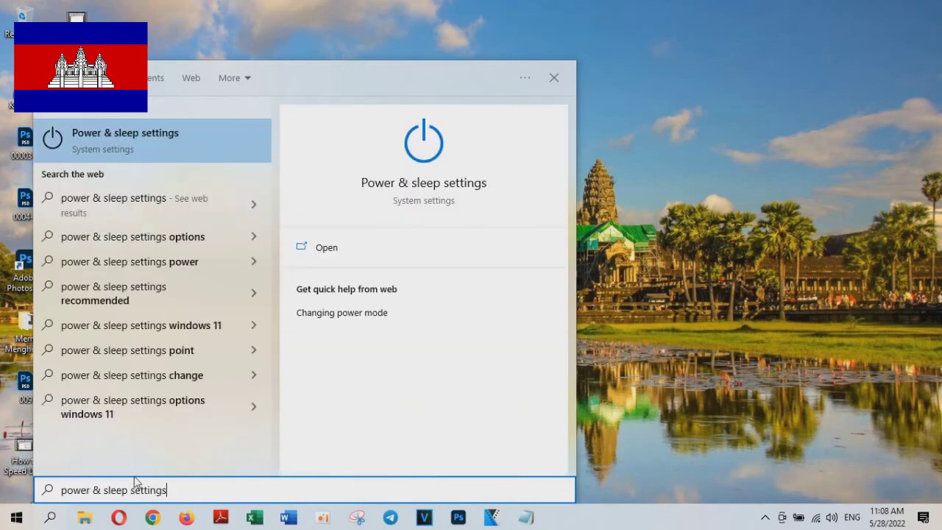
click(181, 148)
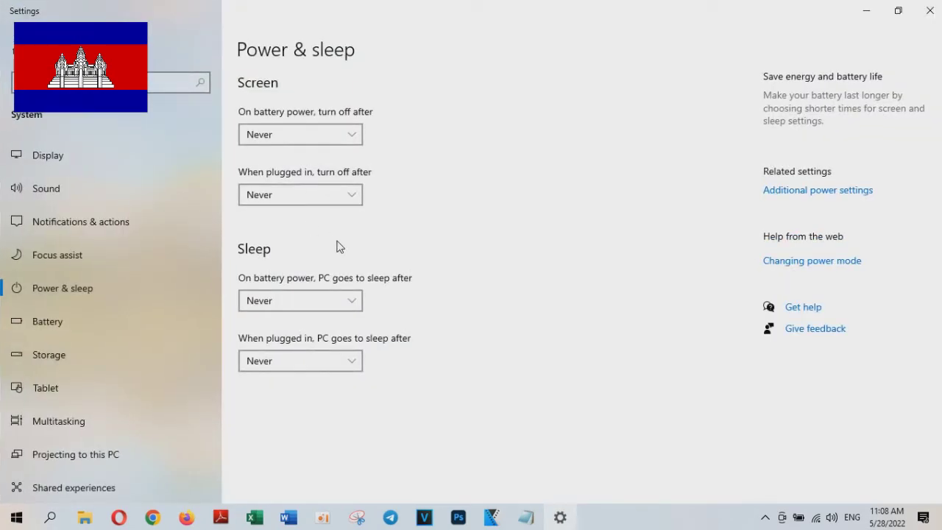
Set the screen to turn off after 45 minutes on battery power and after 3 hours when plugged in
click(346, 134)
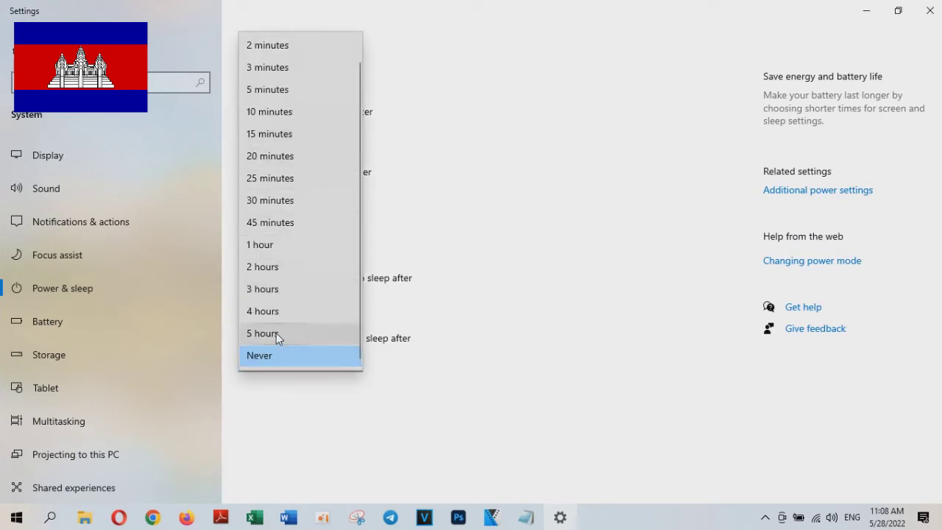
click(273, 223)
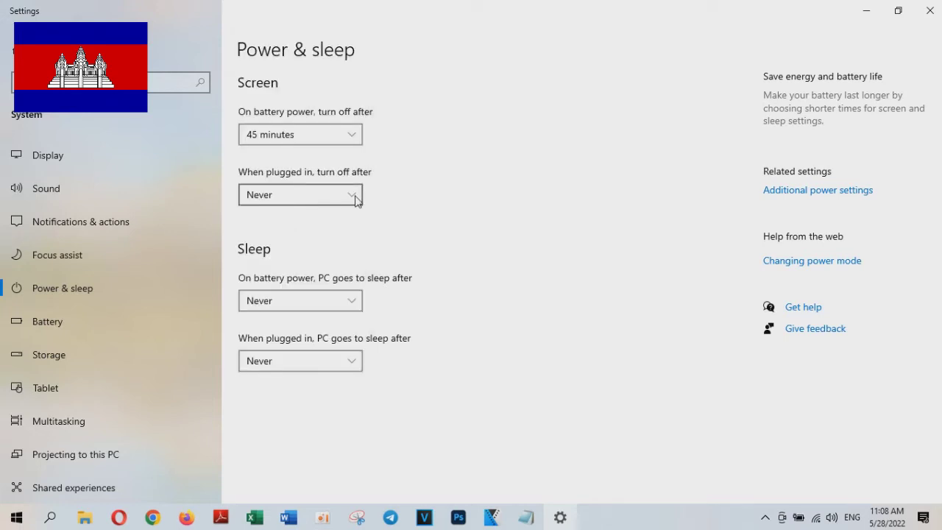
click(353, 196)
click(282, 282)
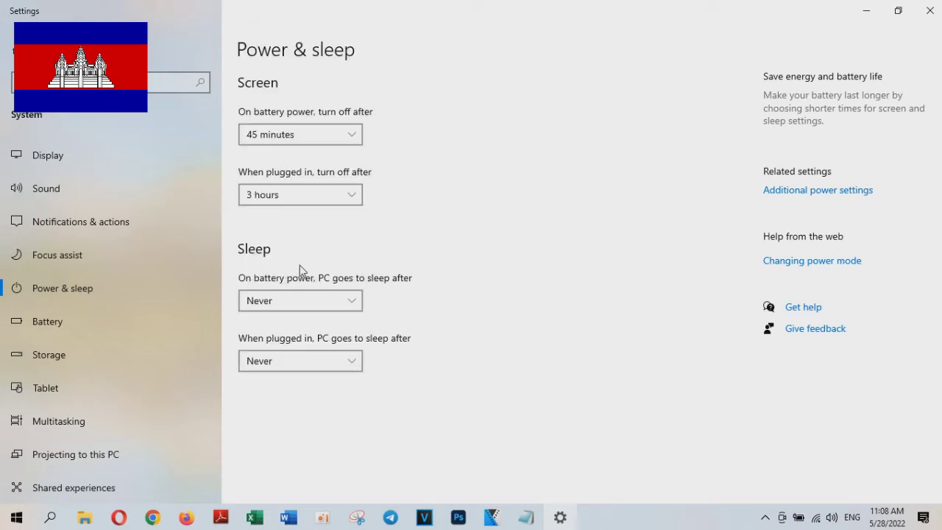
Set the PC to go to sleep after 5 hours on battery power and after 4 hours when plugged in
click(349, 305)
click(298, 349)
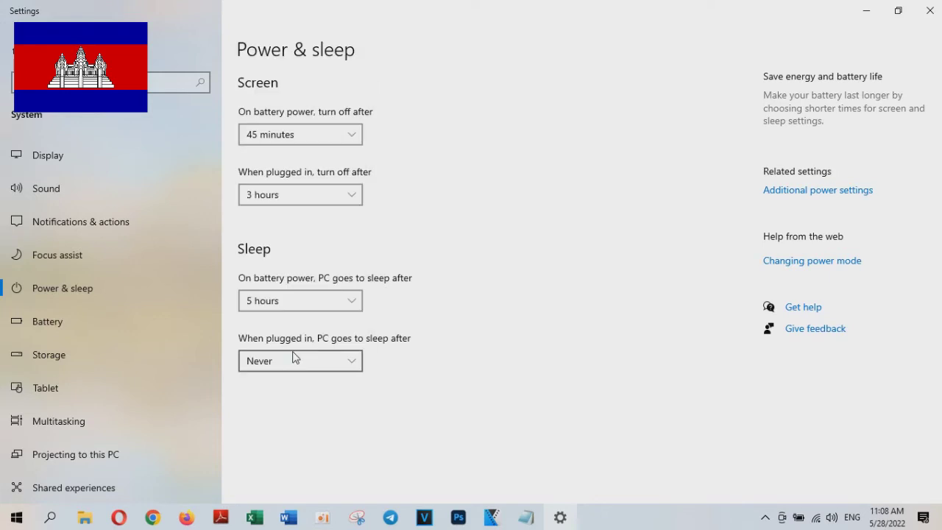
click(348, 363)
click(288, 320)
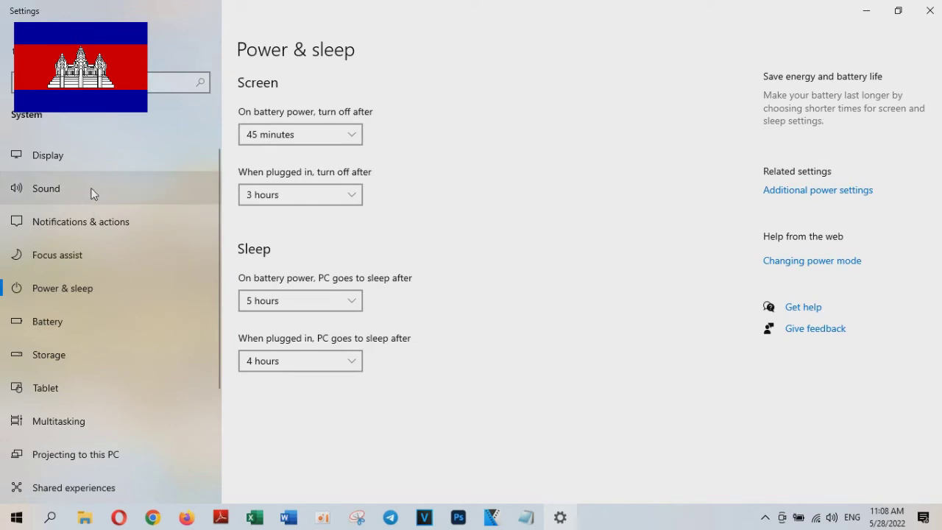
Open the Sound settings page and set the master volume to 81
click(97, 161)
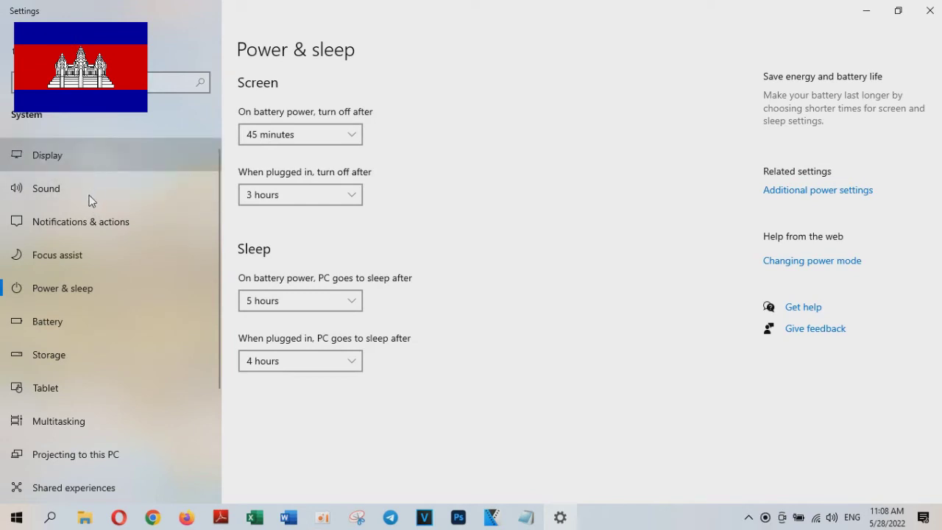
click(90, 193)
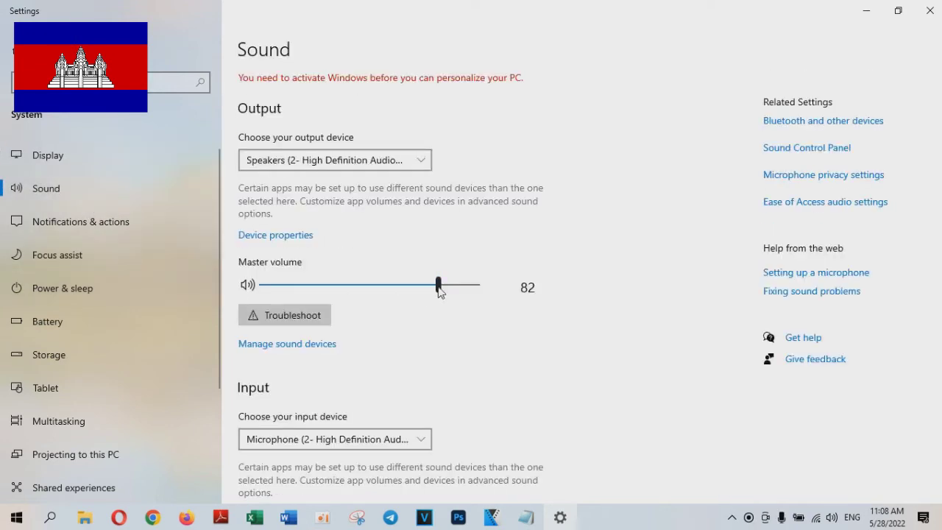
mouse_move(441, 292)
mouse_down()
mouse_move(450, 292)
mouse_move(441, 293)
mouse_up()
Look through the Battery, Tablet, Storage, Multitasking, Display and Sound settings pages, and close Settings
click(89, 314)
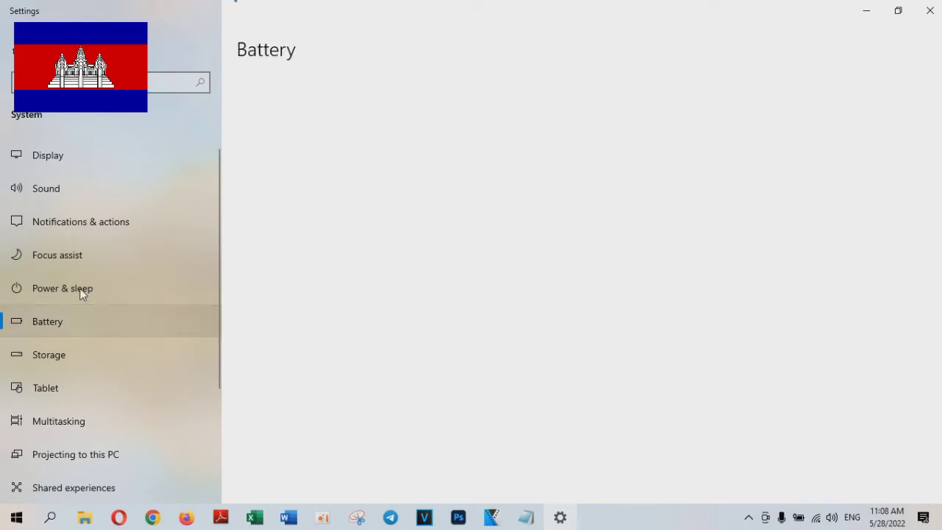
click(68, 393)
click(48, 353)
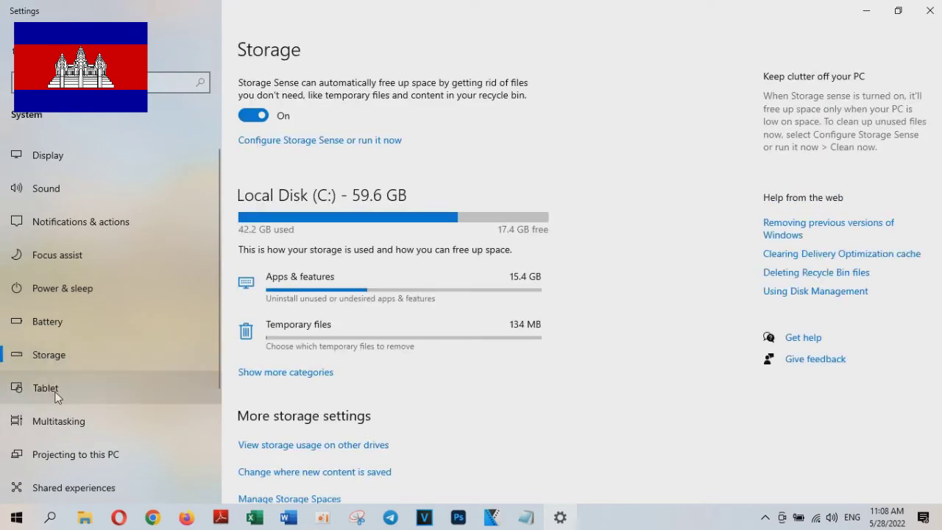
click(74, 421)
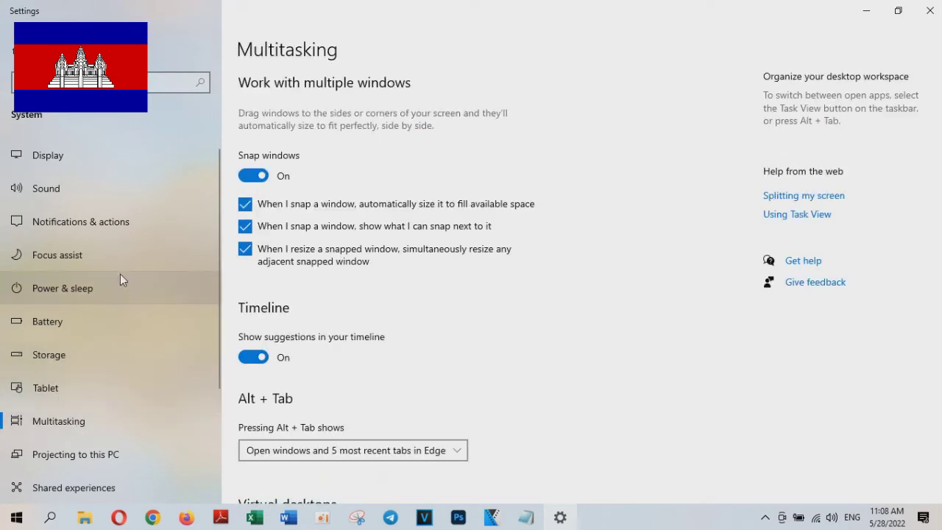
click(61, 168)
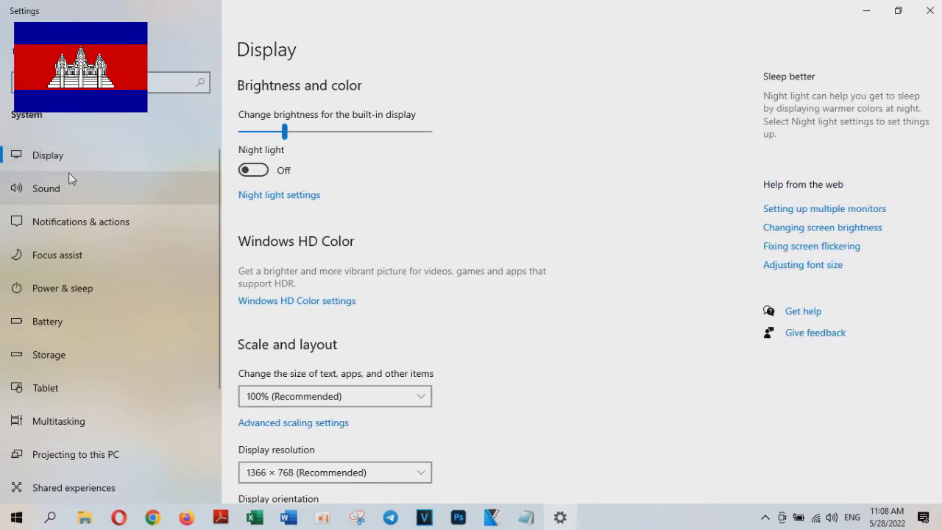
click(66, 186)
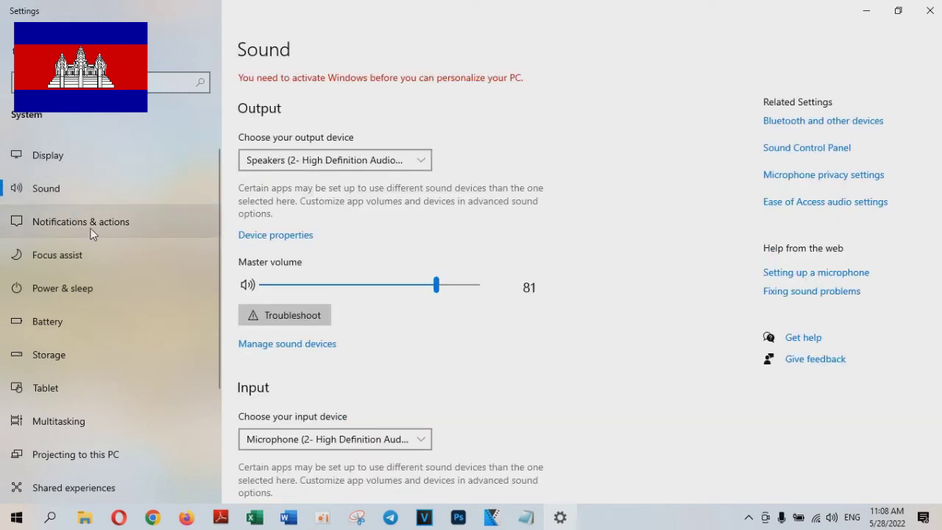
click(930, 11)
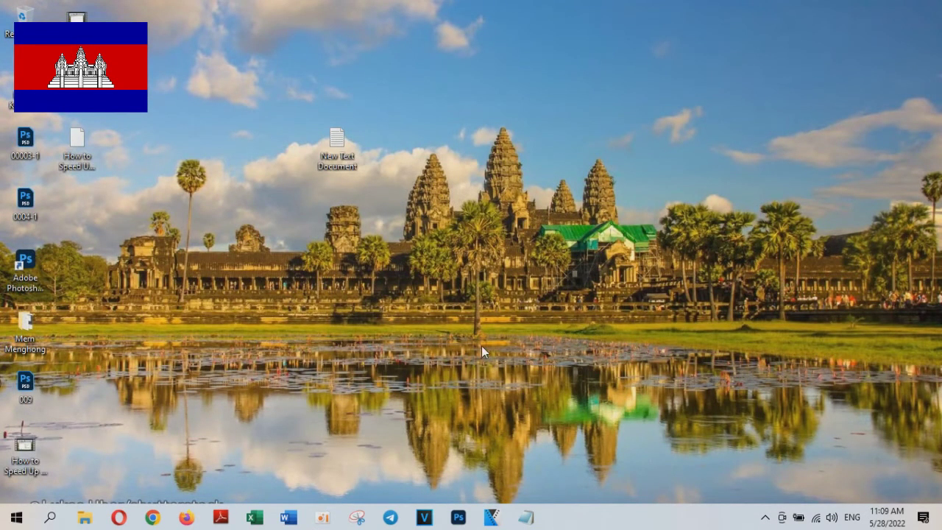
Bring up the screen recorder window and refresh the desktop several times
click(322, 517)
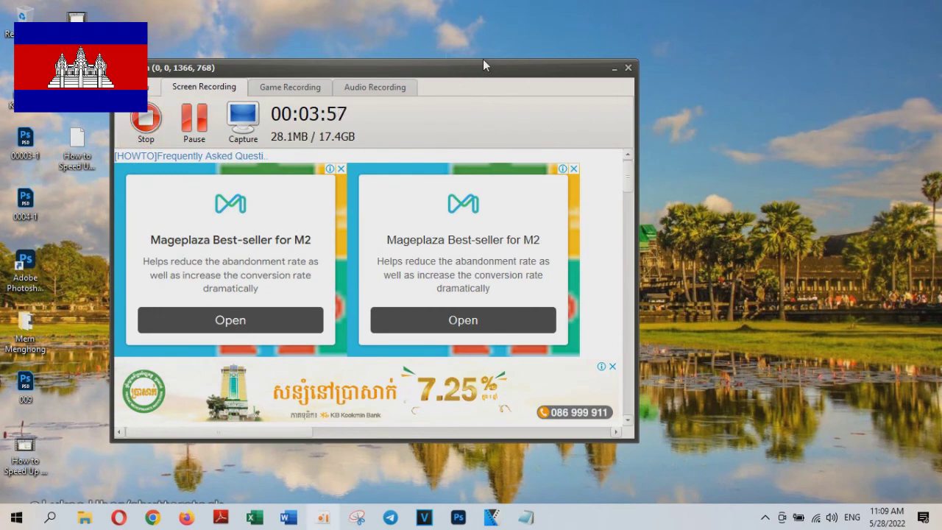
right_click(719, 83)
click(748, 125)
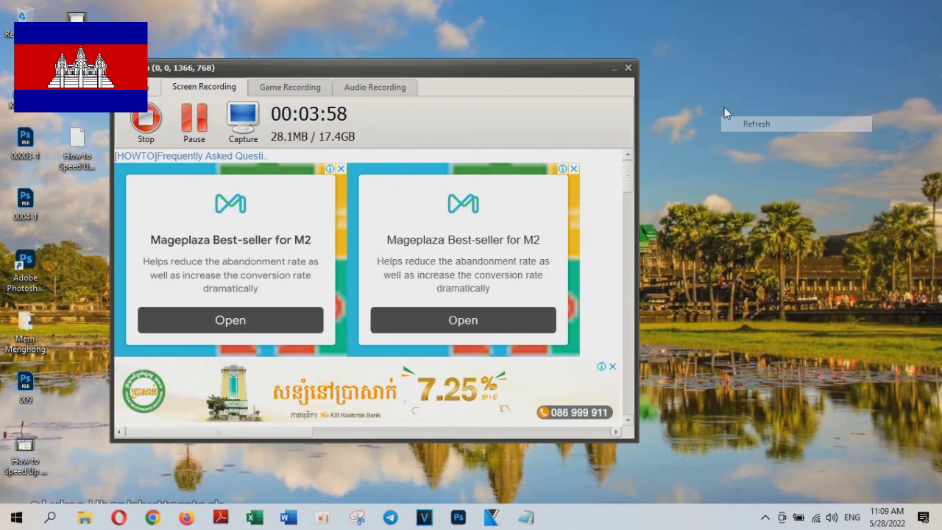
right_click(724, 107)
click(748, 137)
right_click(714, 107)
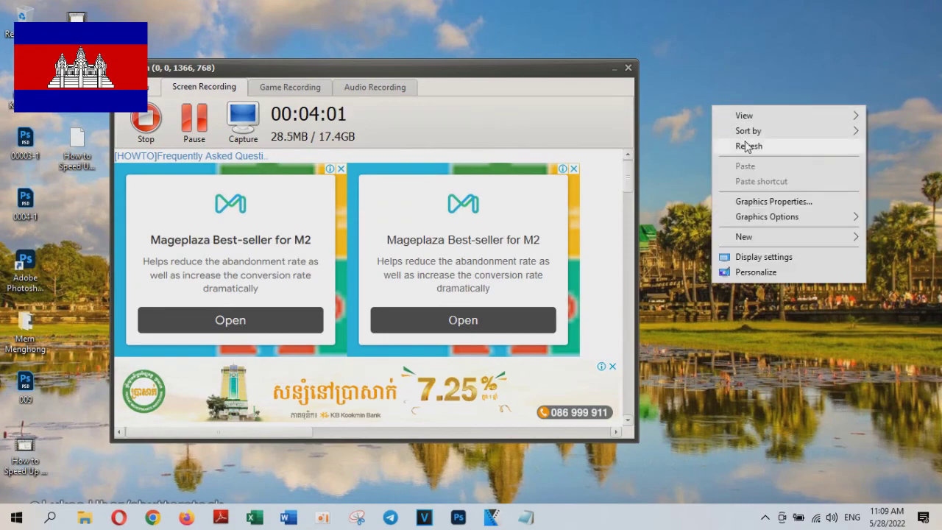